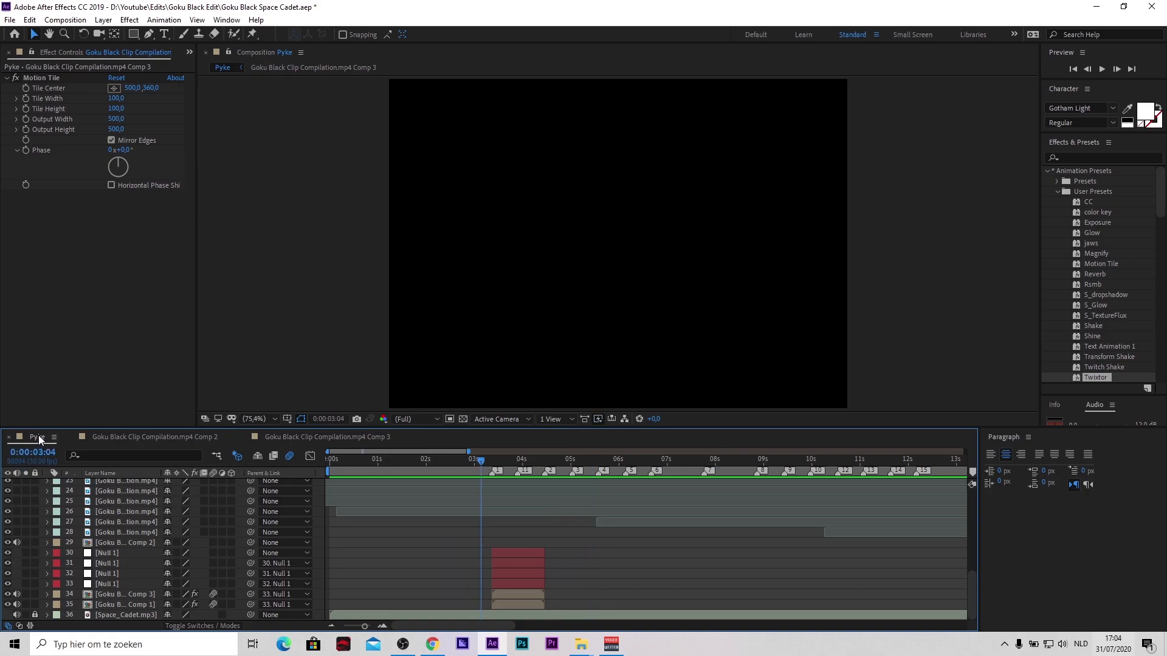
Preview the shaking clip and check the Pyke composition's settings without changing them.
key("space")
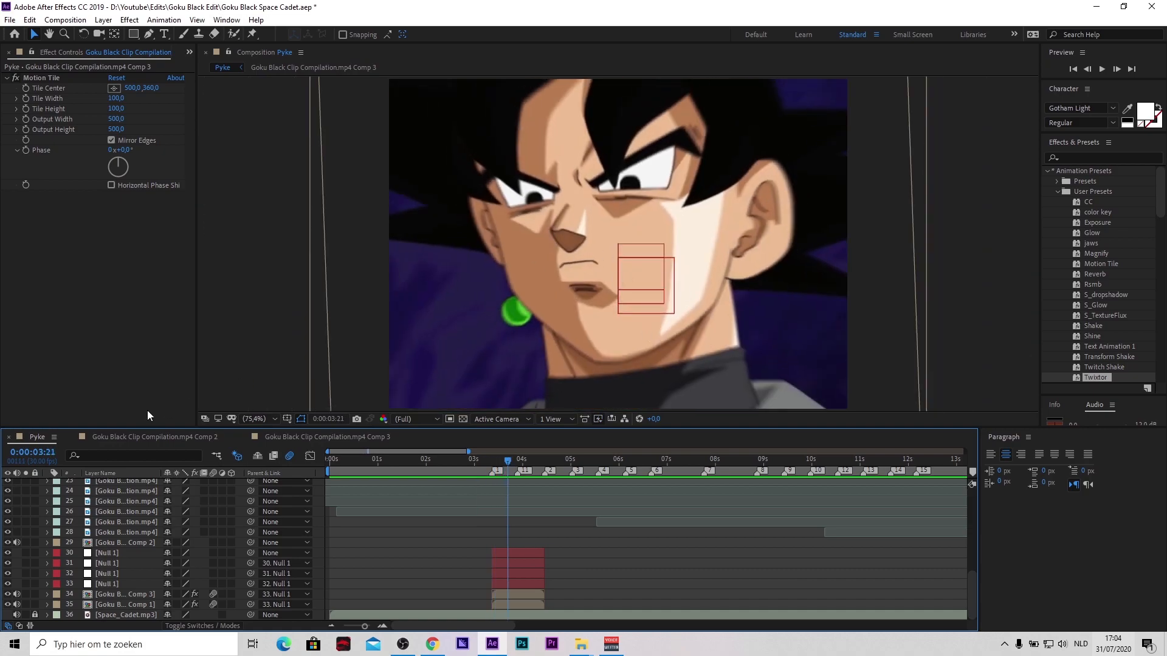
right_click(39, 438)
left_click(129, 204)
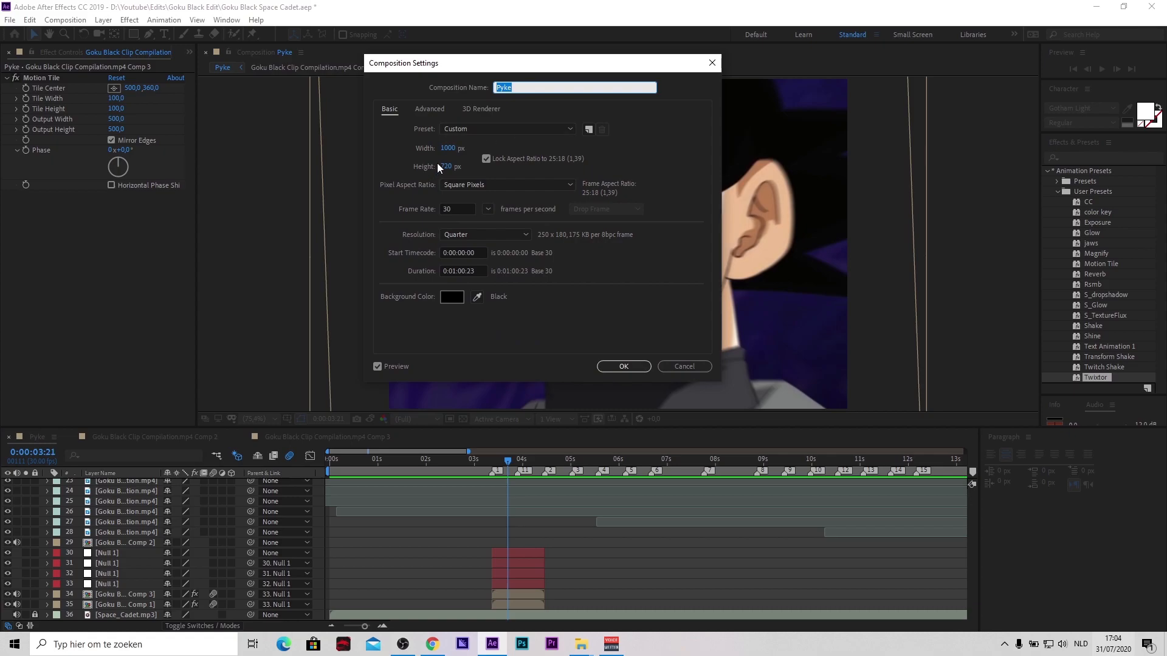
left_click(683, 366)
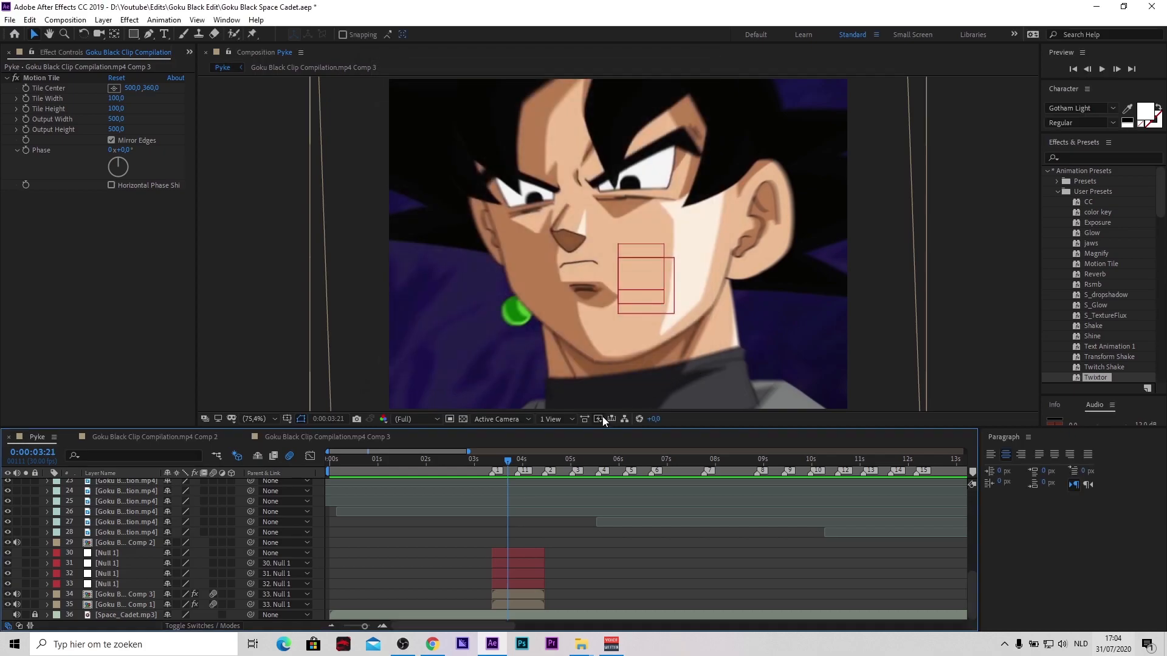
Inspect the clip around 0:00:03:11 and reveal the keyframed properties of the finished Comp 1 layer.
mouse_move(482, 460)
left_mouse_down()
mouse_move(517, 465)
mouse_move(494, 460)
left_mouse_up()
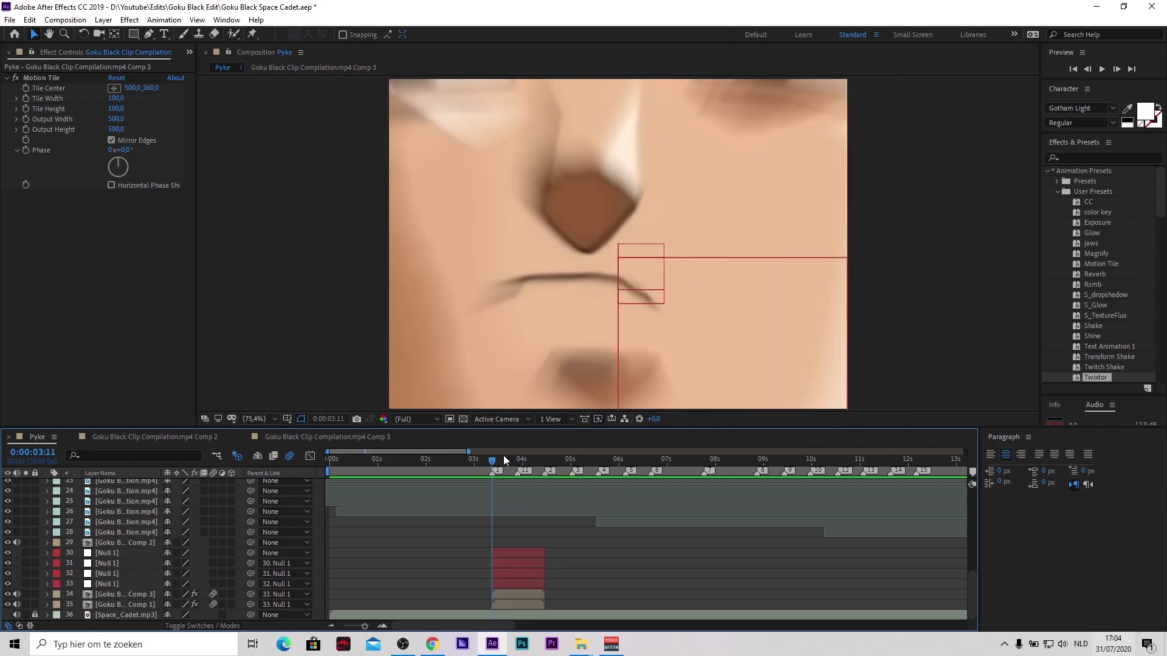
left_click(525, 460)
left_click(532, 595)
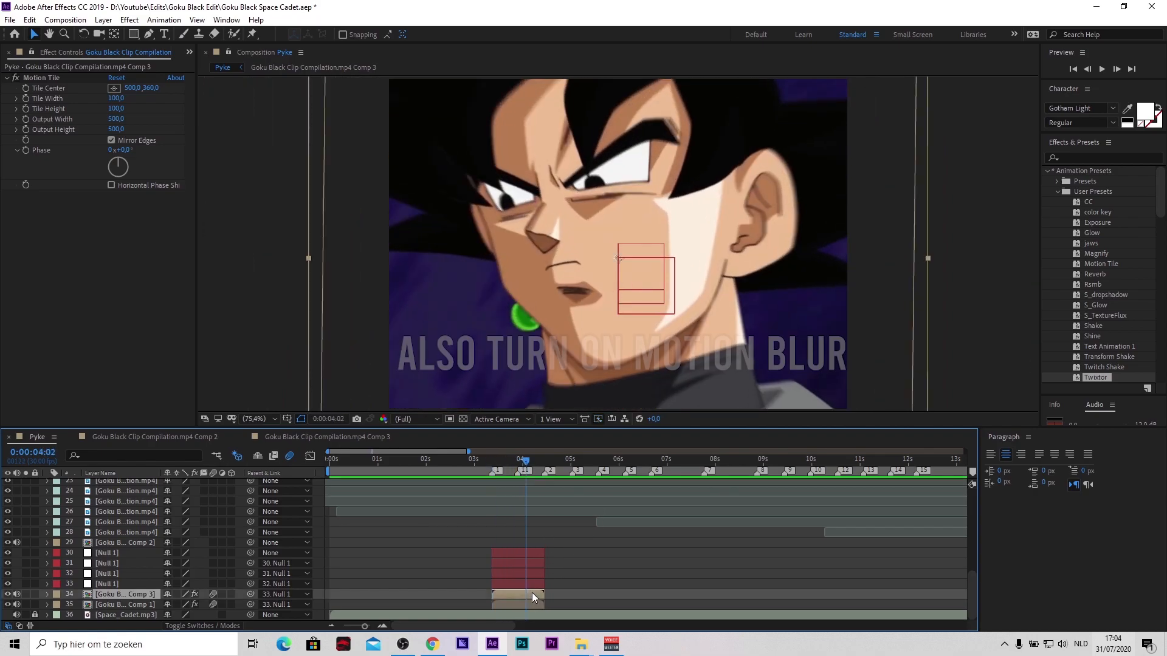
left_click_drag(526, 461, 492, 462)
left_click(514, 605)
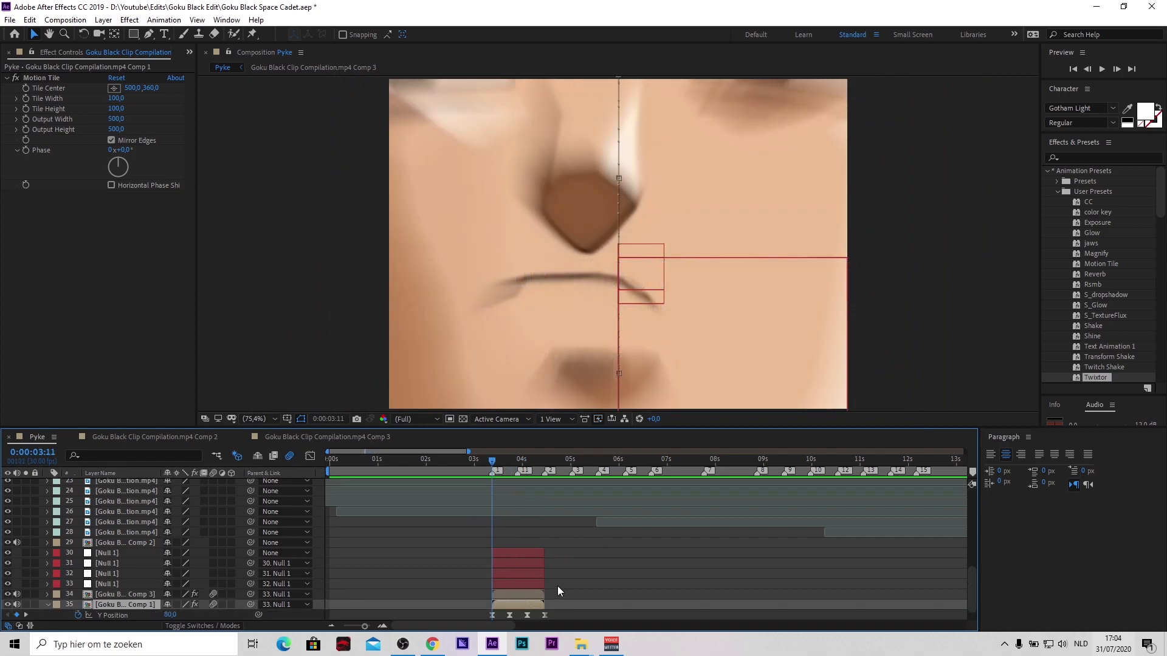
key("u")
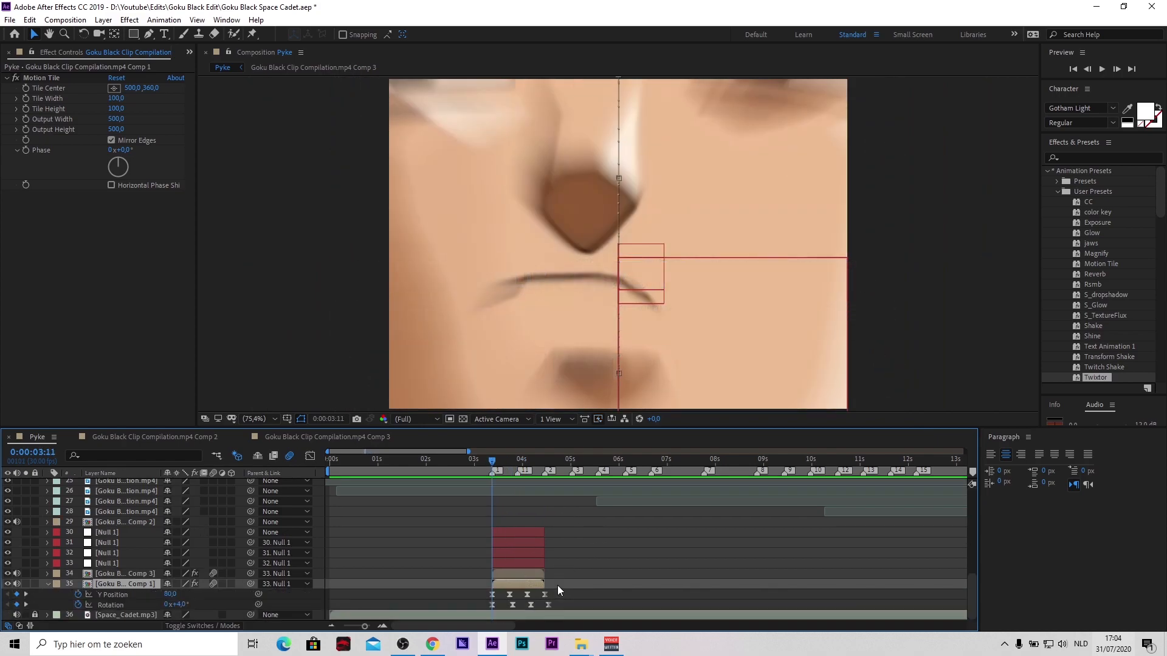
Show the position of the Comp 3 layer and toggle Separate Dimensions off and on again to split X and Y.
left_click(507, 574)
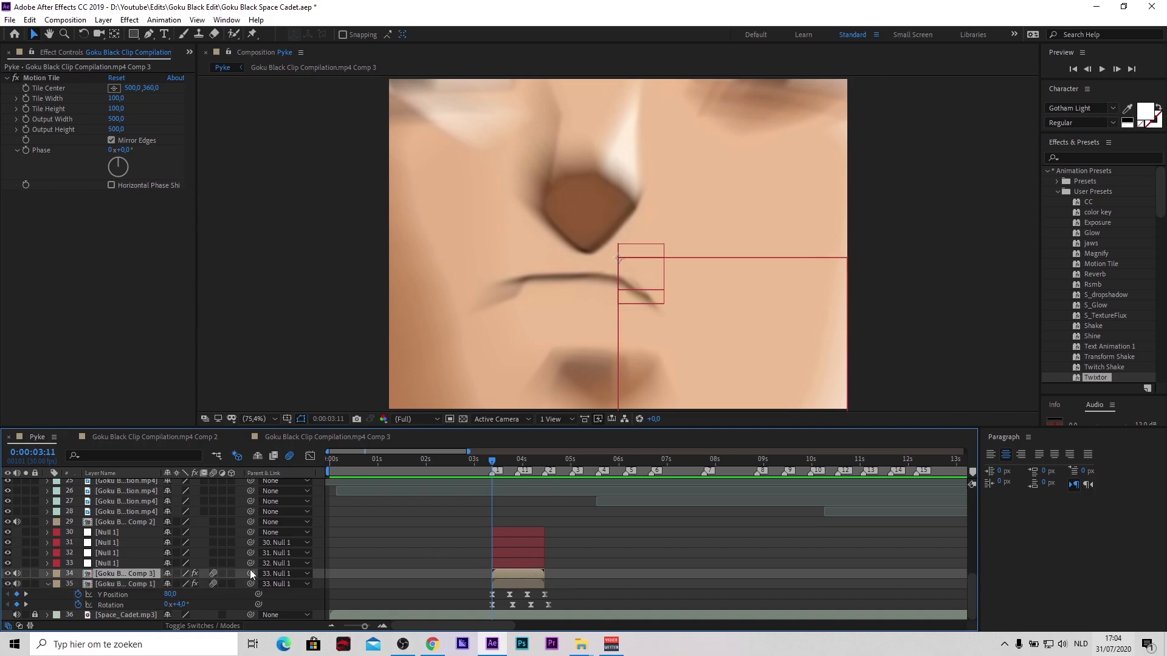
key("u")
right_click(130, 586)
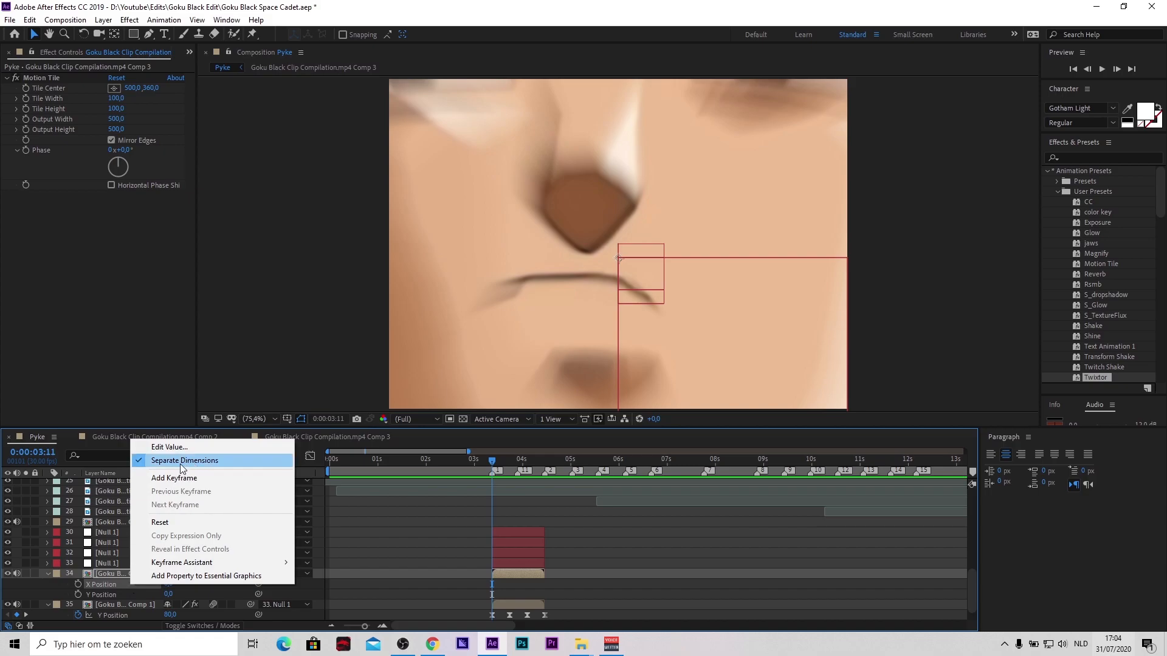
left_click(185, 461)
right_click(134, 585)
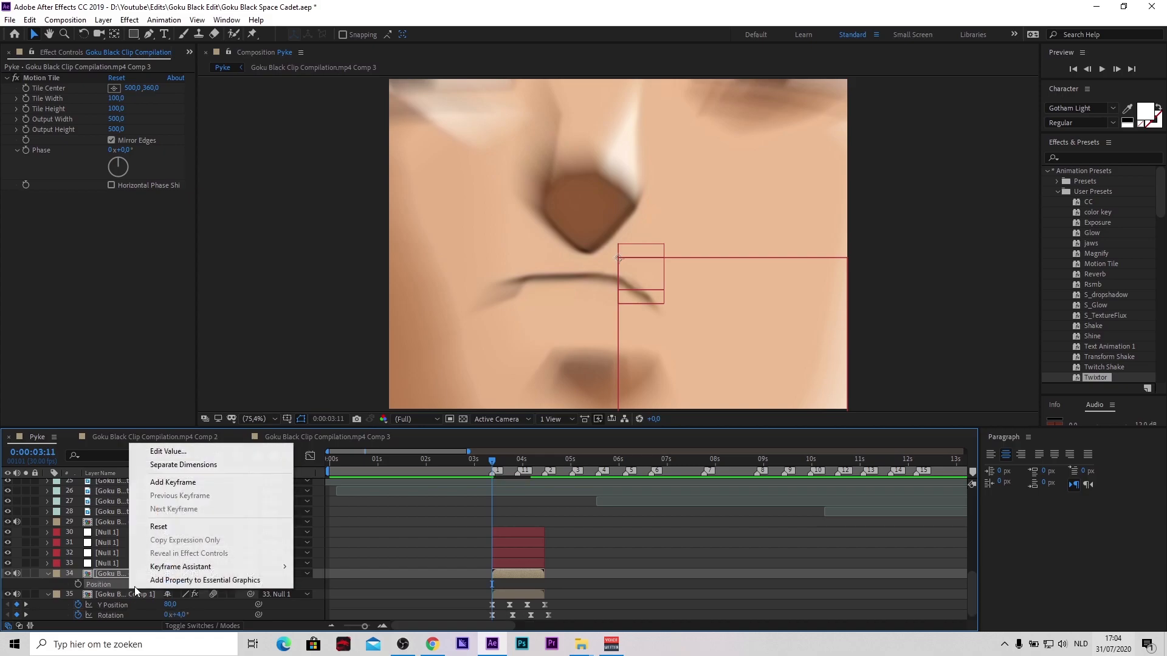
left_click(182, 462)
Start keyframing Y Position and Rotation on the Comp 3 layer at 0:00:03:11.
left_click(58, 589)
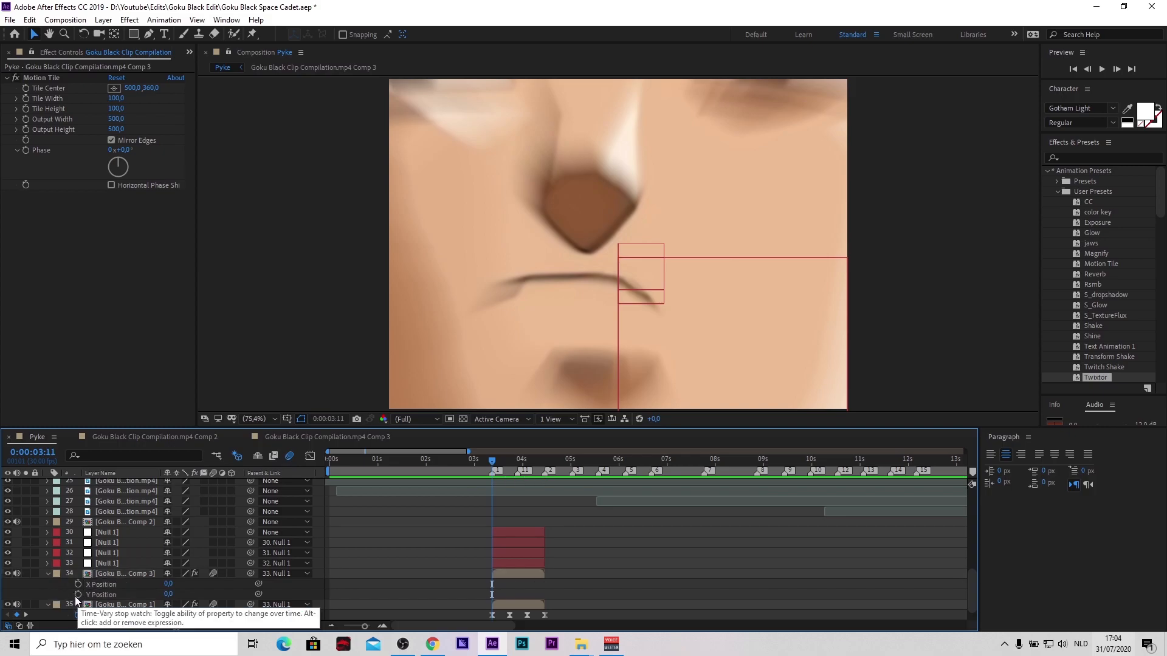
left_click(78, 595)
key("r")
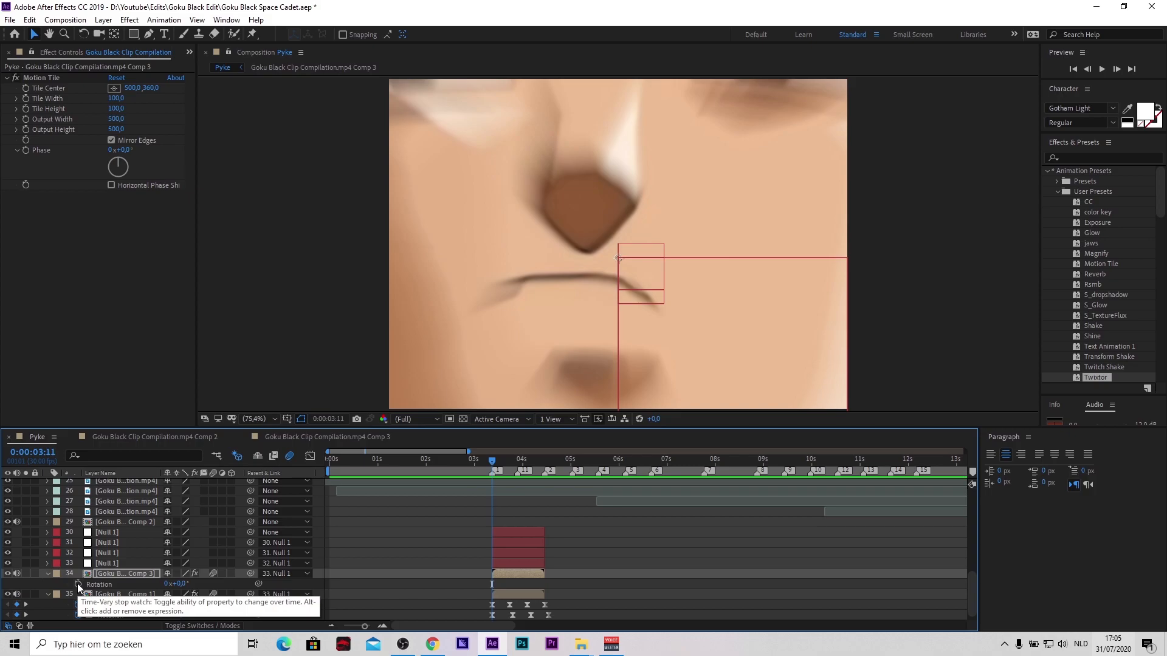
left_click(78, 584)
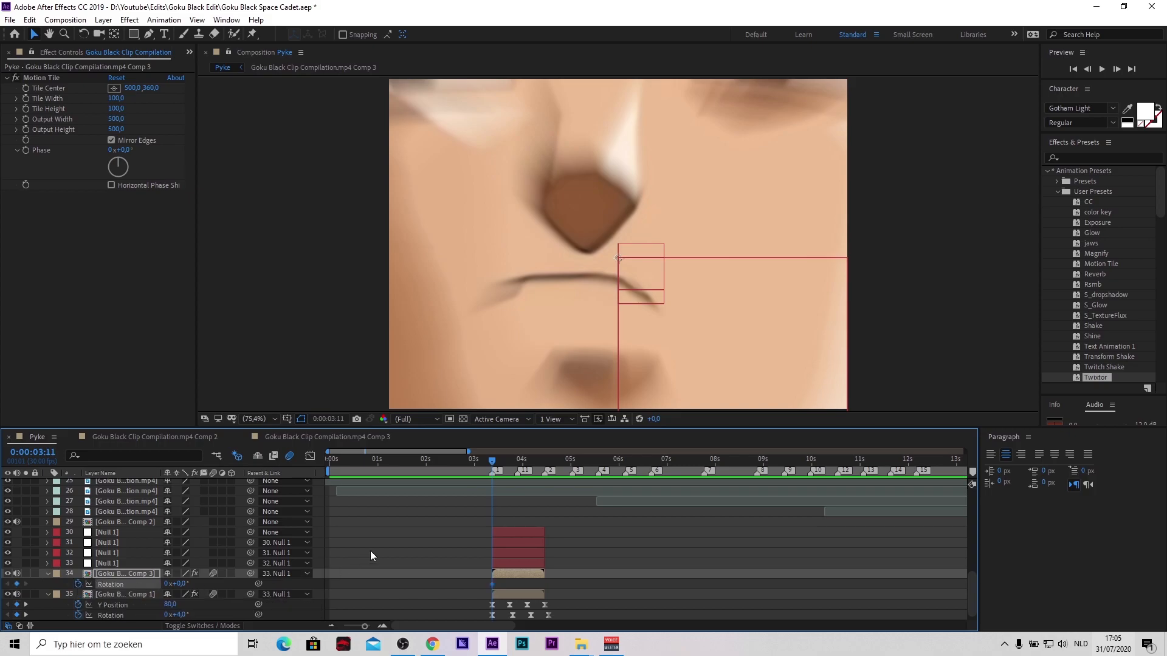
Add Y Position and Rotation keyframes to the Comp 3 layer at 0:00:04:14, 0:00:03:22 and 0:00:04:03.
key("u")
left_click_drag(485, 587, 500, 592)
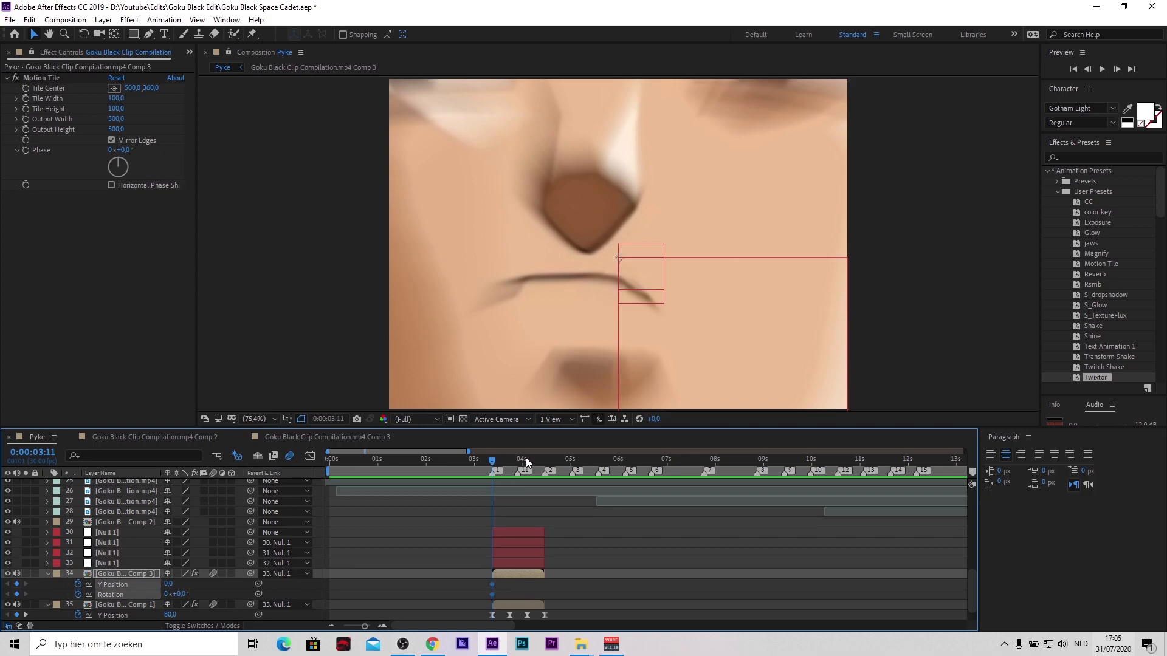
left_click_drag(516, 468, 544, 468)
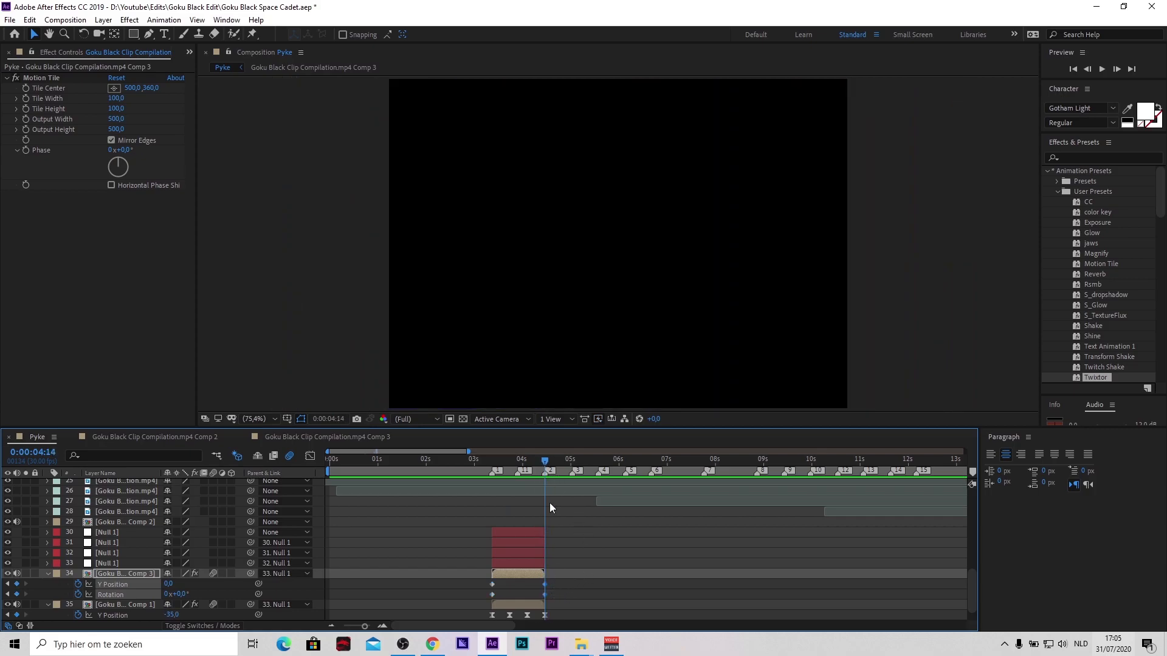
mouse_move(540, 463)
left_mouse_down()
mouse_move(510, 466)
mouse_move(529, 472)
left_mouse_up()
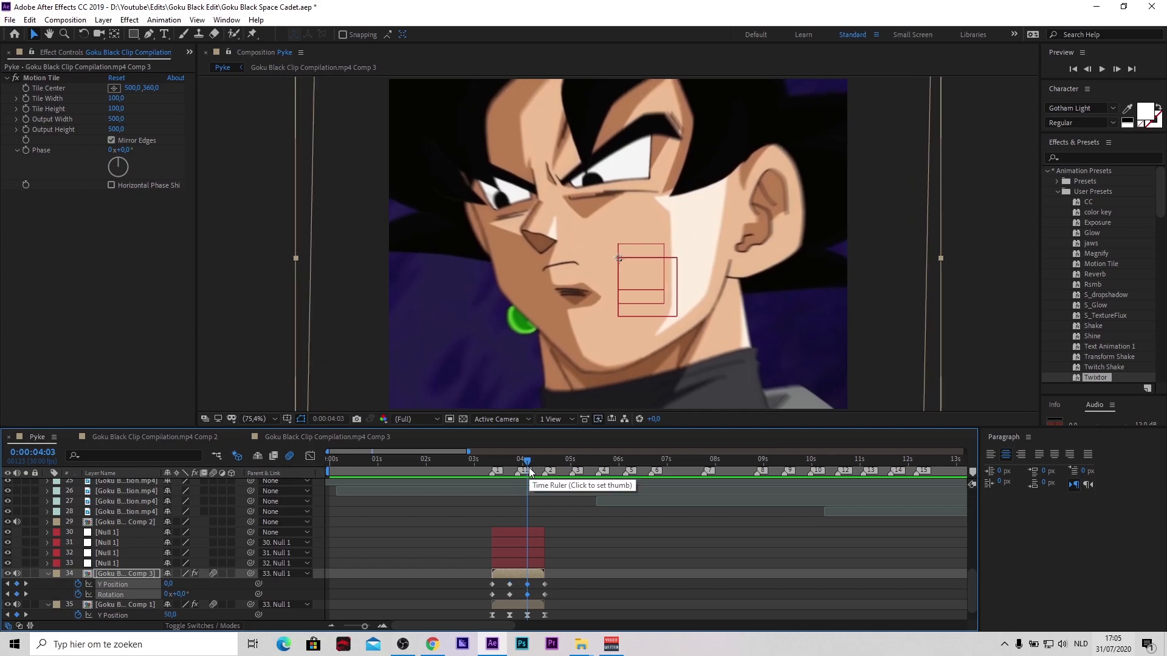
Shift the last three Rotation keyframes of the Comp 3 layer about two frames later than the Y Position keyframes.
mouse_move(559, 593)
left_mouse_down()
mouse_move(502, 595)
mouse_move(529, 583)
mouse_move(556, 596)
mouse_move(509, 599)
left_mouse_up()
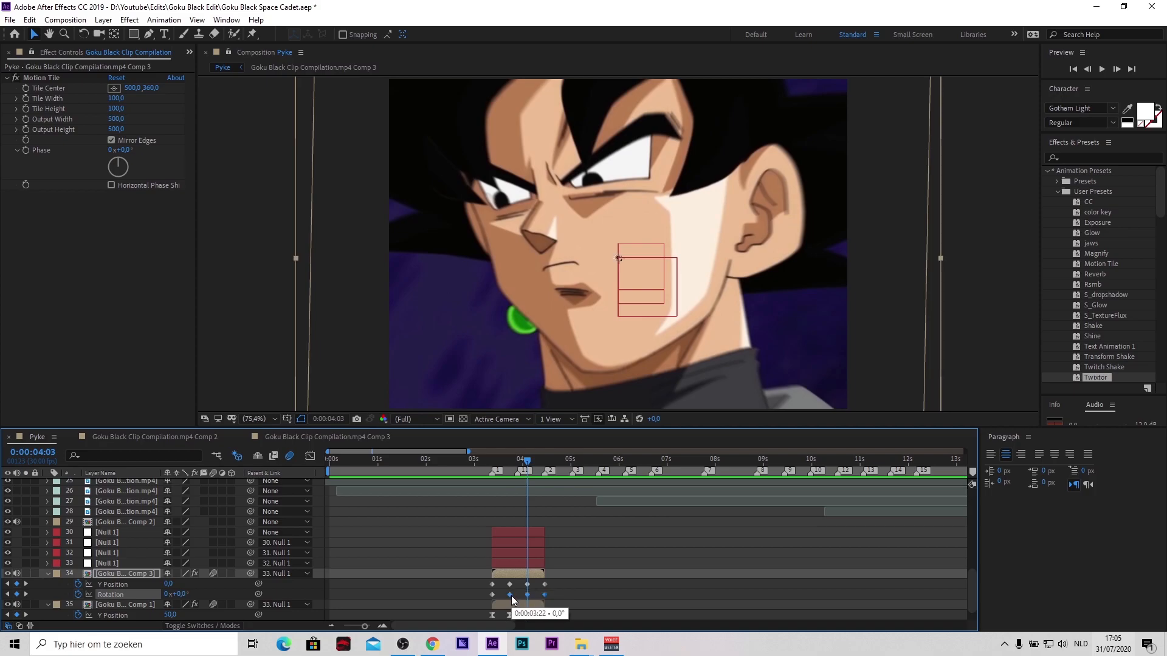
left_click_drag(513, 595, 514, 595)
left_click(497, 497)
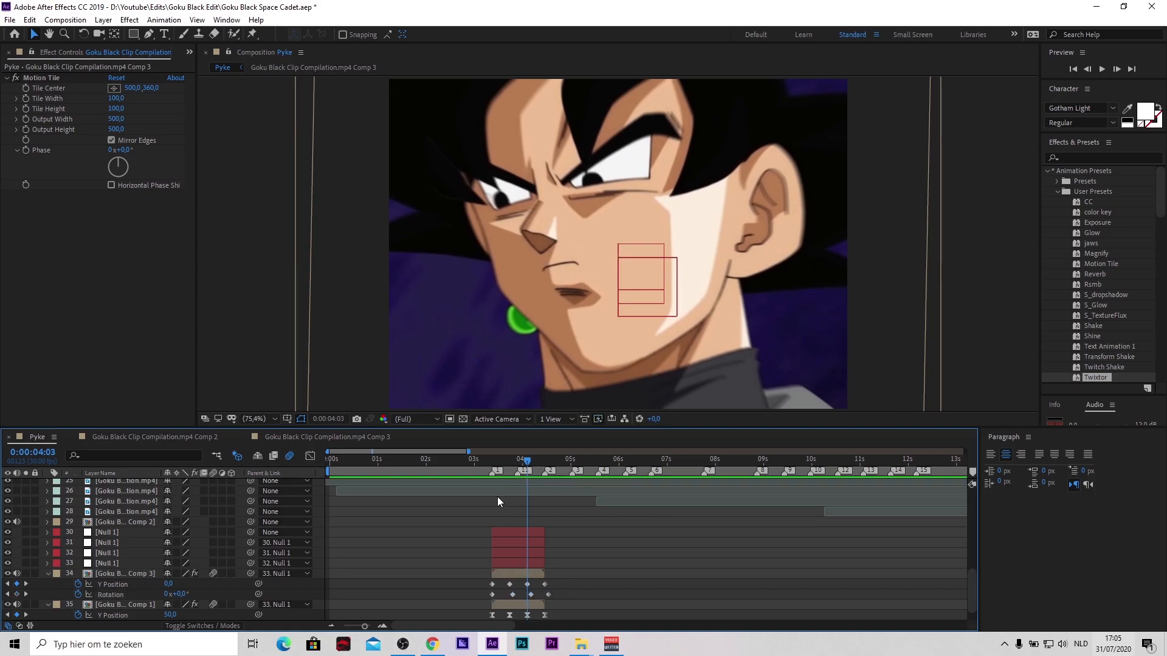
Set the Comp 3 layer's first Rotation keyframe to 4° and its second to -4°.
left_click(492, 461)
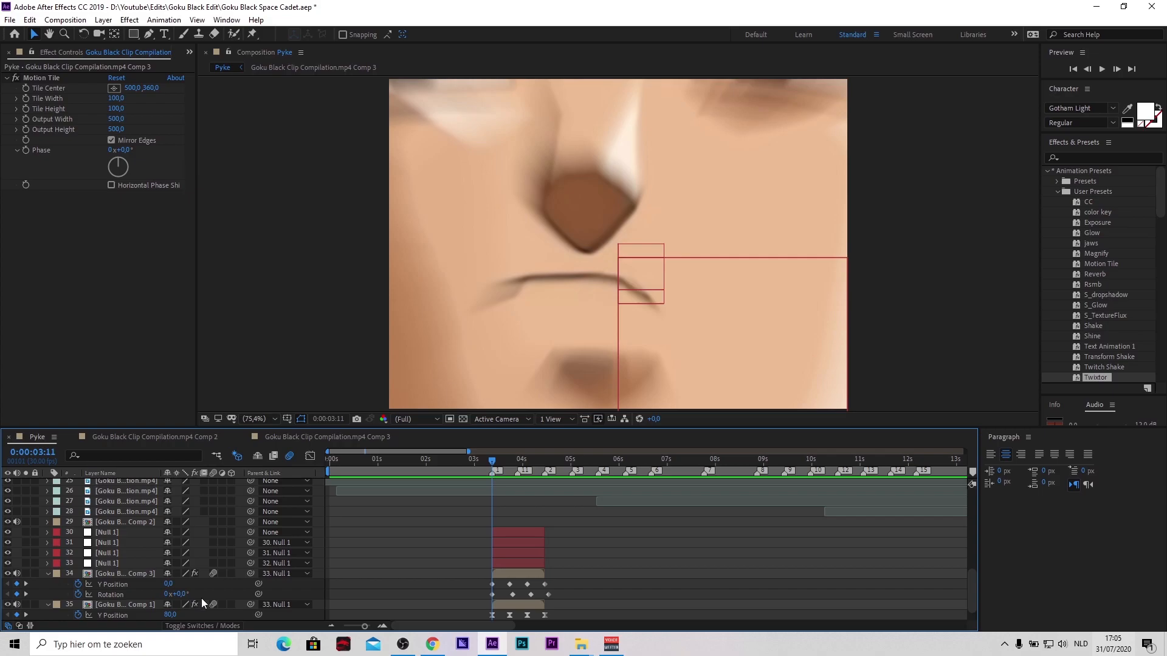
left_click(179, 594)
type("4")
key("Return")
double_click(512, 595)
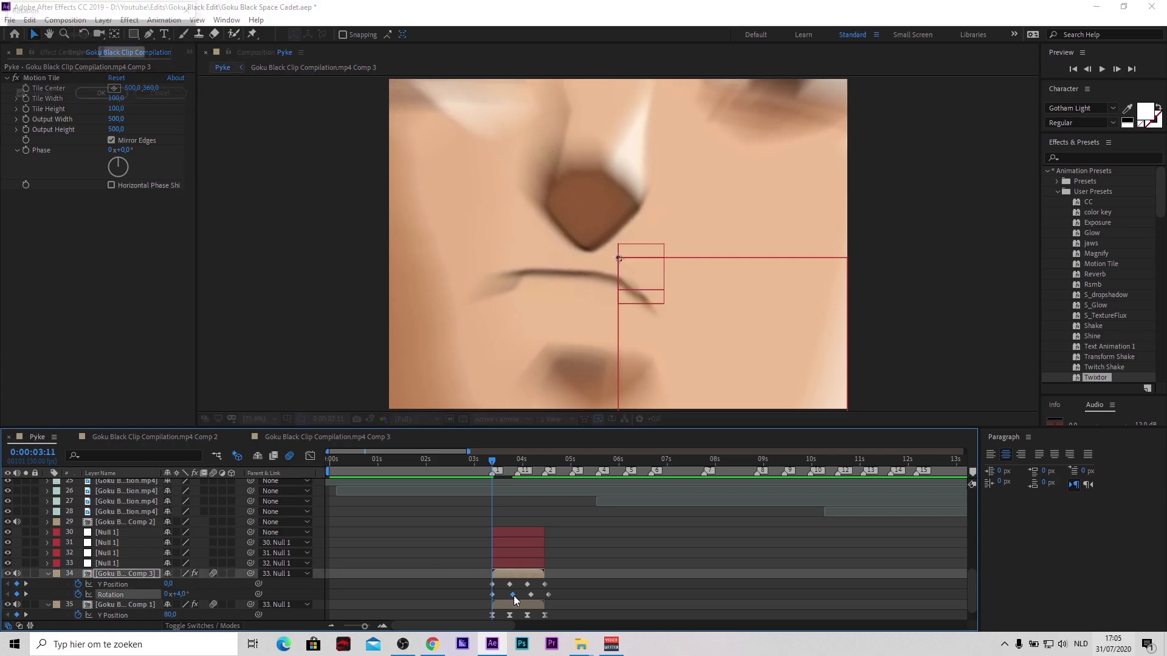
type("-4")
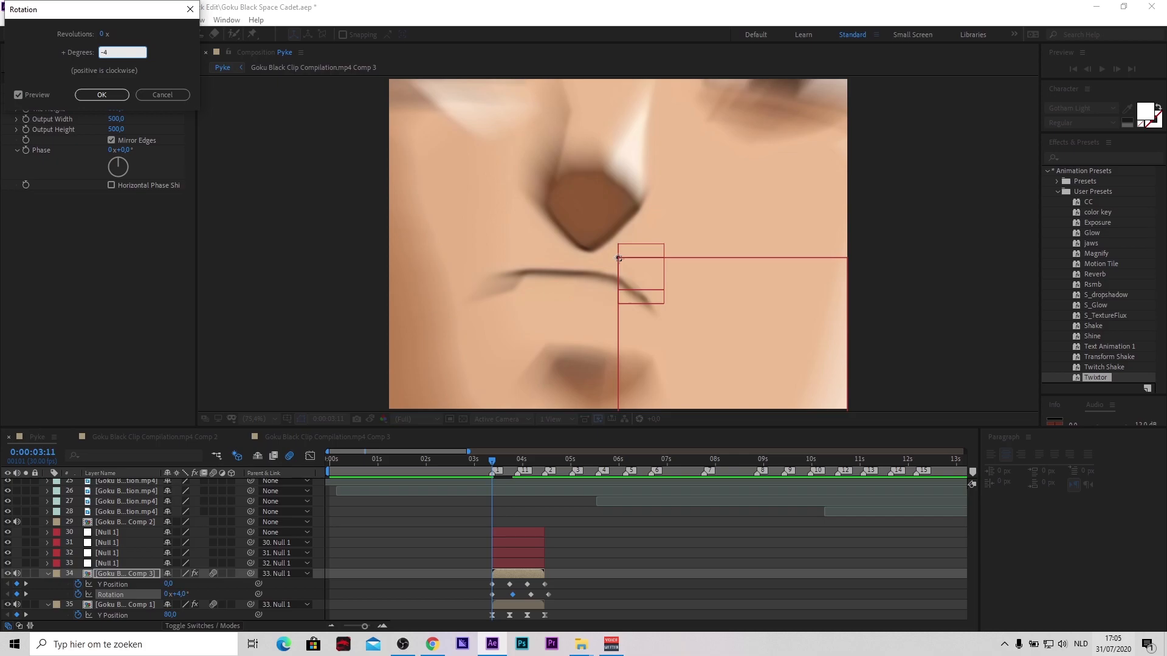
key("Return")
Set the Comp 3 layer's third Rotation keyframe to a smaller positive angle than the first.
left_click(534, 593)
double_click(530, 596)
key("BackSpace")
type("12")
key("Return")
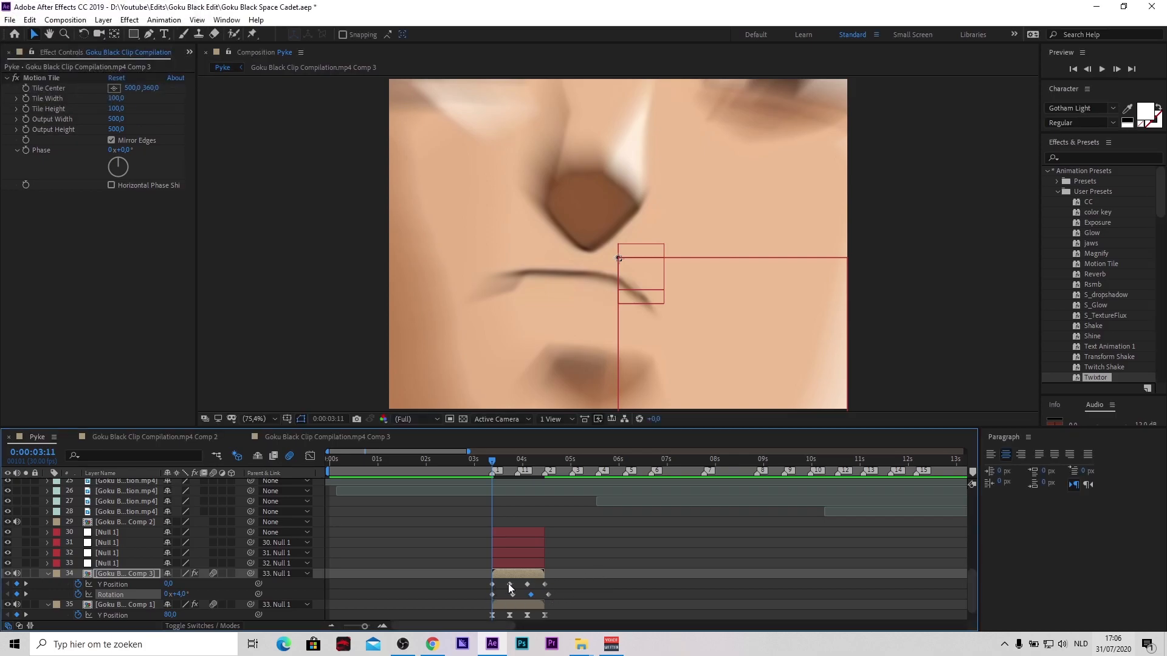
Set the Comp 3 layer's first Y Position keyframe to 80 pixels and its second to -80.
mouse_move(491, 587)
double_click(491, 586)
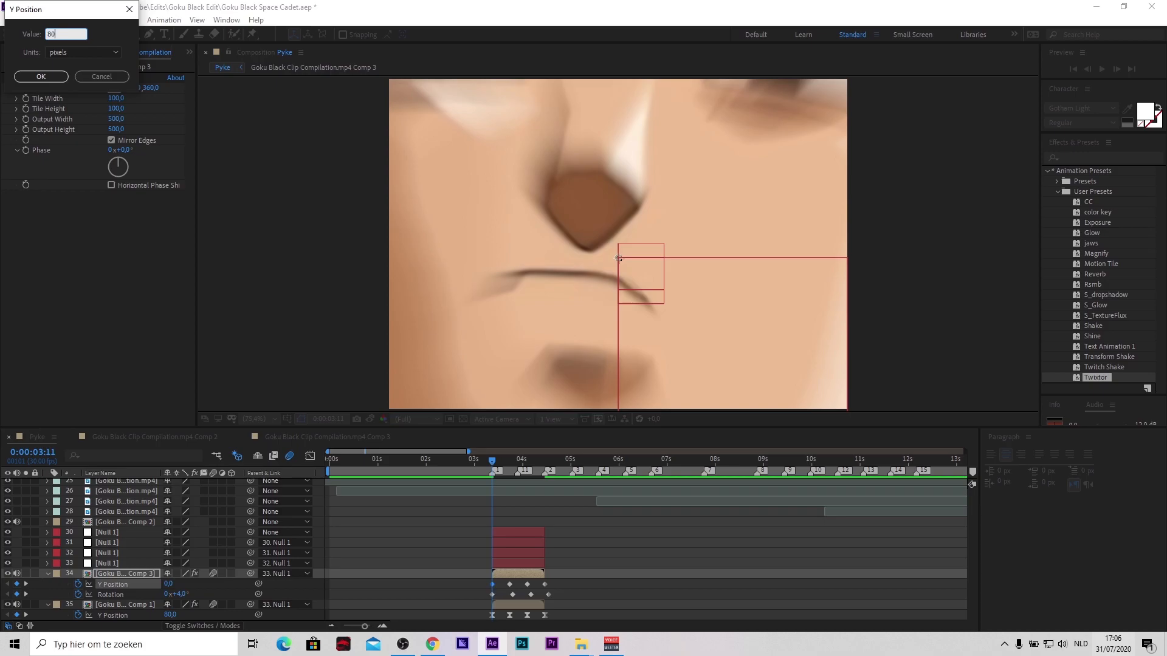
key("Return")
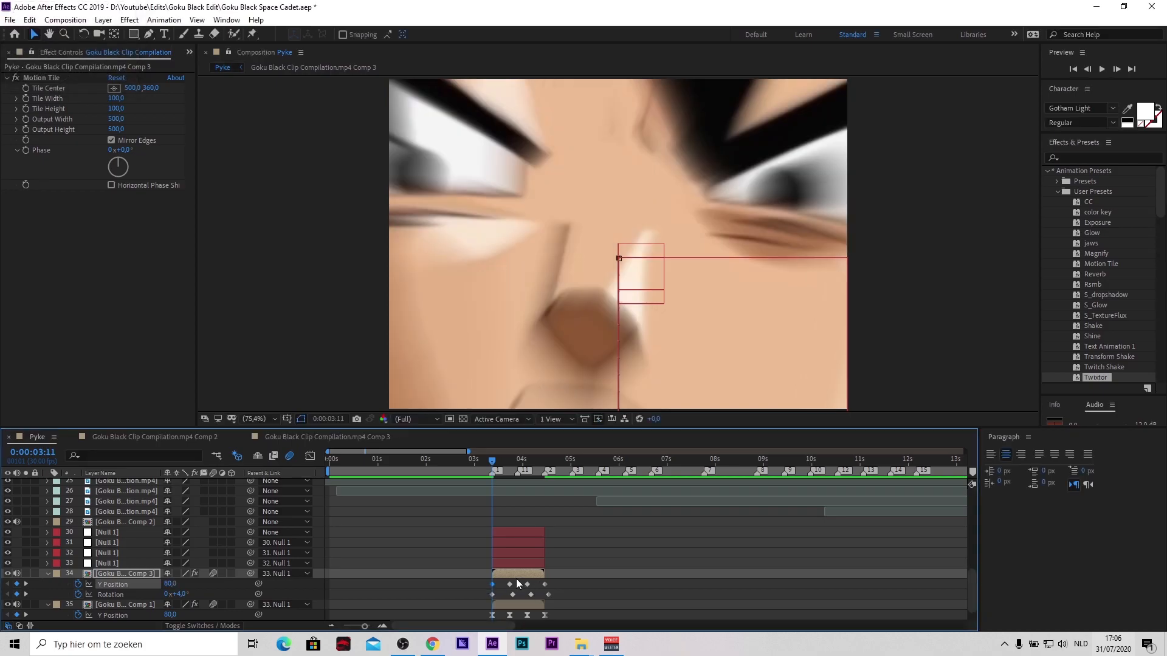
double_click(510, 585)
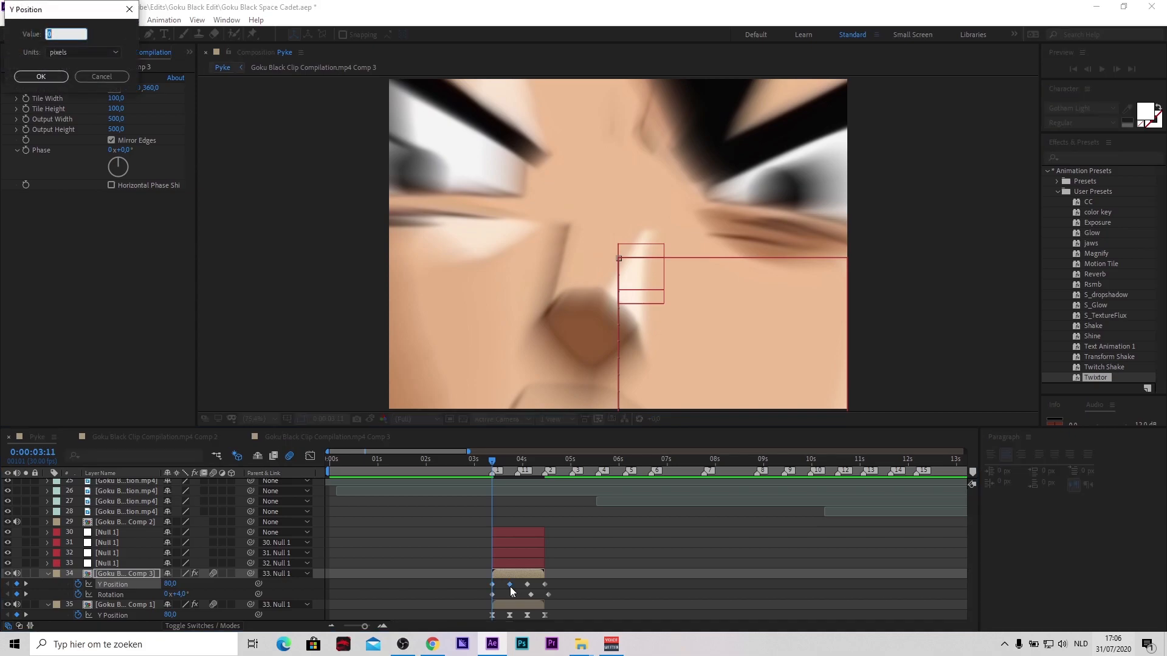
type("-80")
key("Return")
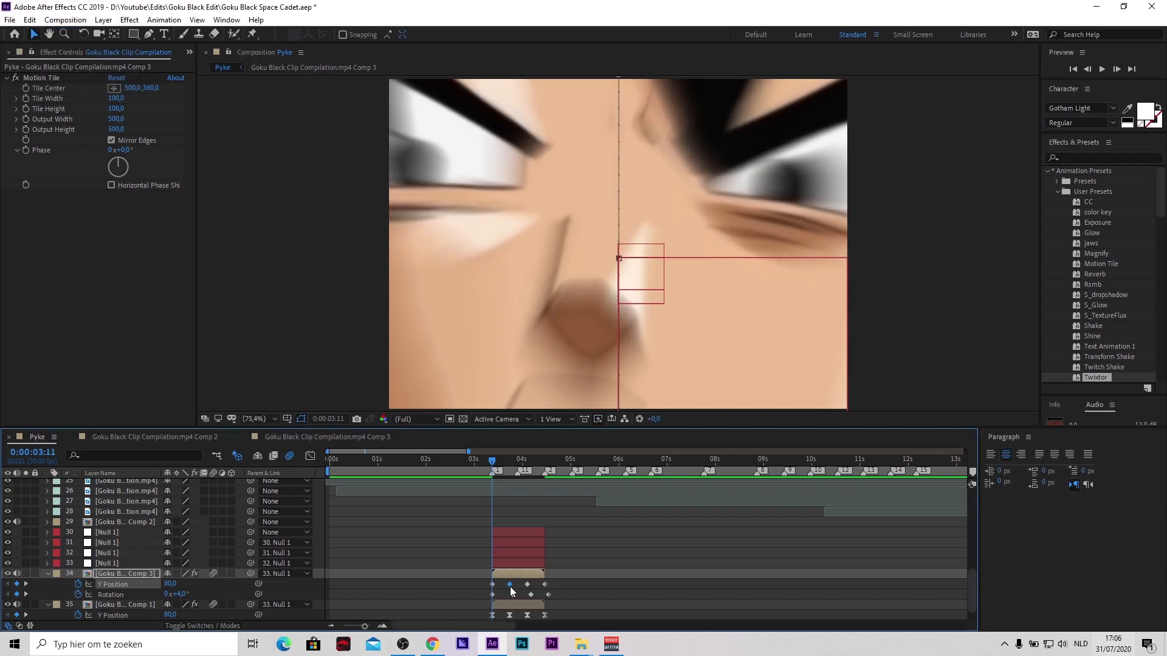
Set the Comp 3 layer's third Y Position keyframe to 50 pixels.
double_click(527, 585)
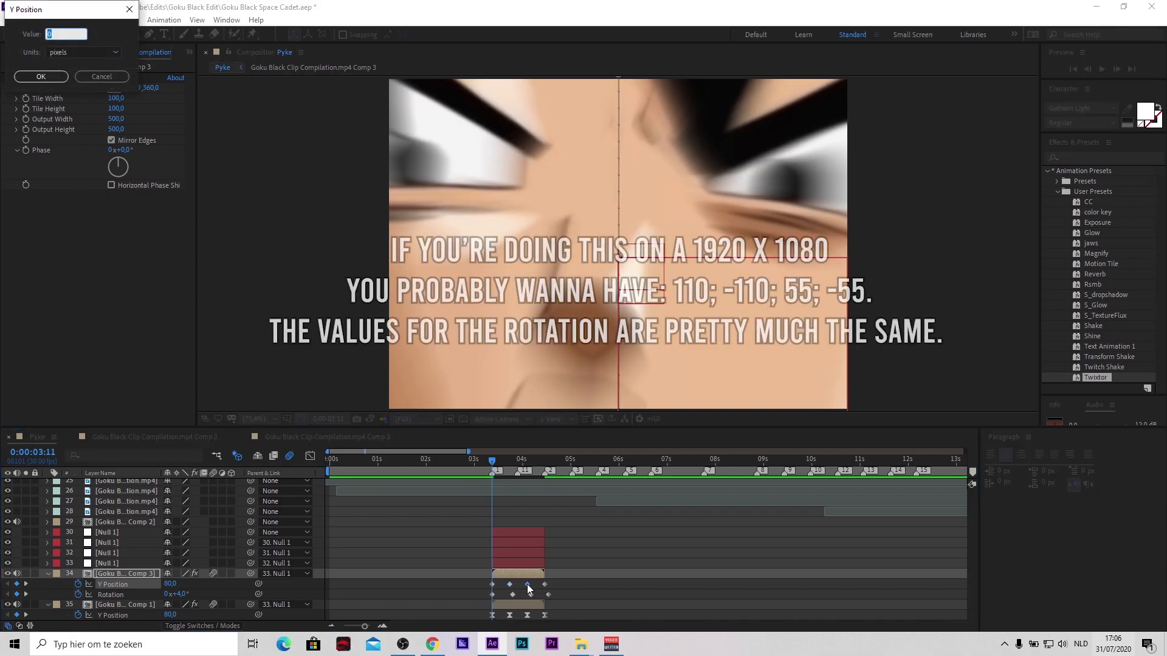
type("40")
key("BackSpace")
key("BackSpace")
type("50")
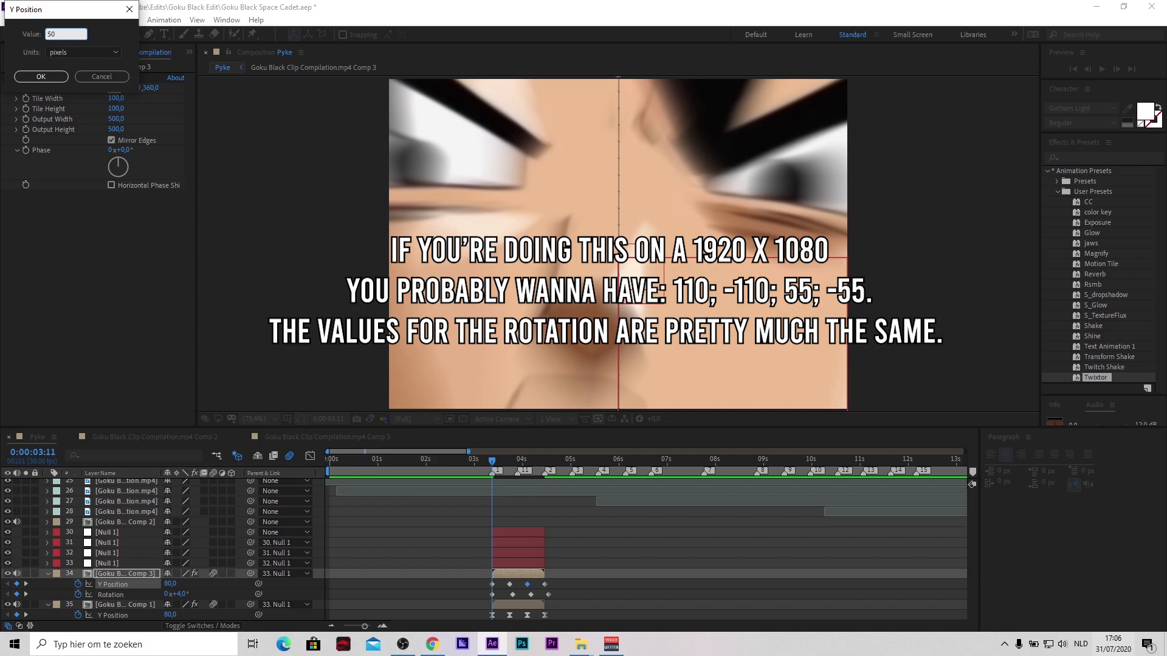
key("Return")
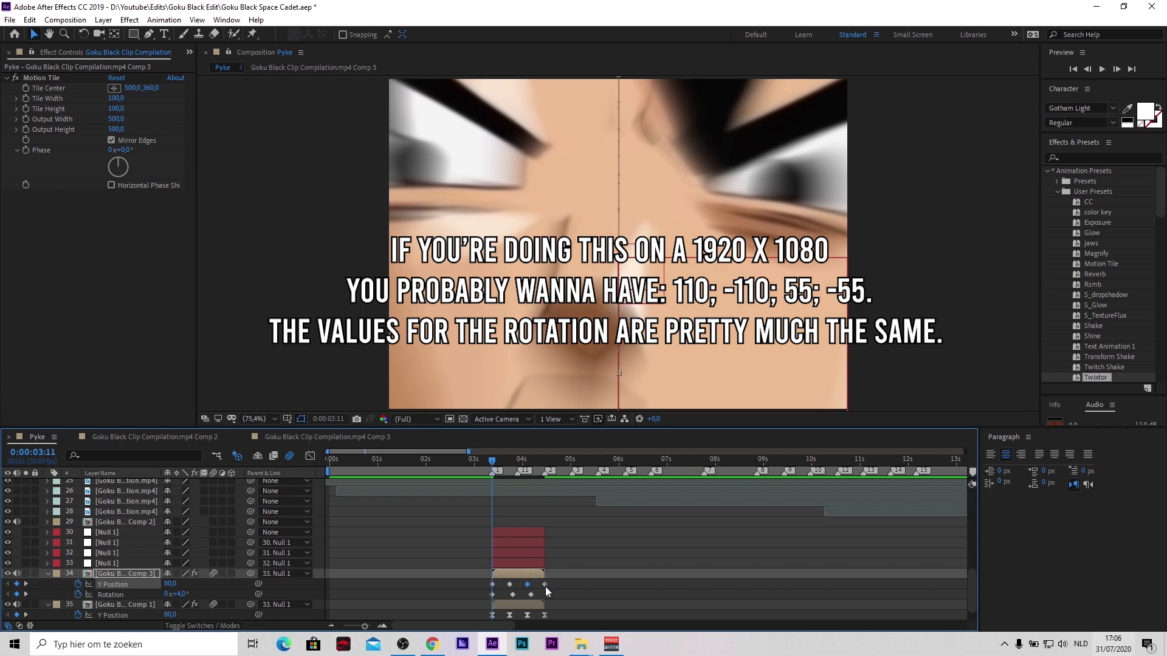
double_click(549, 594)
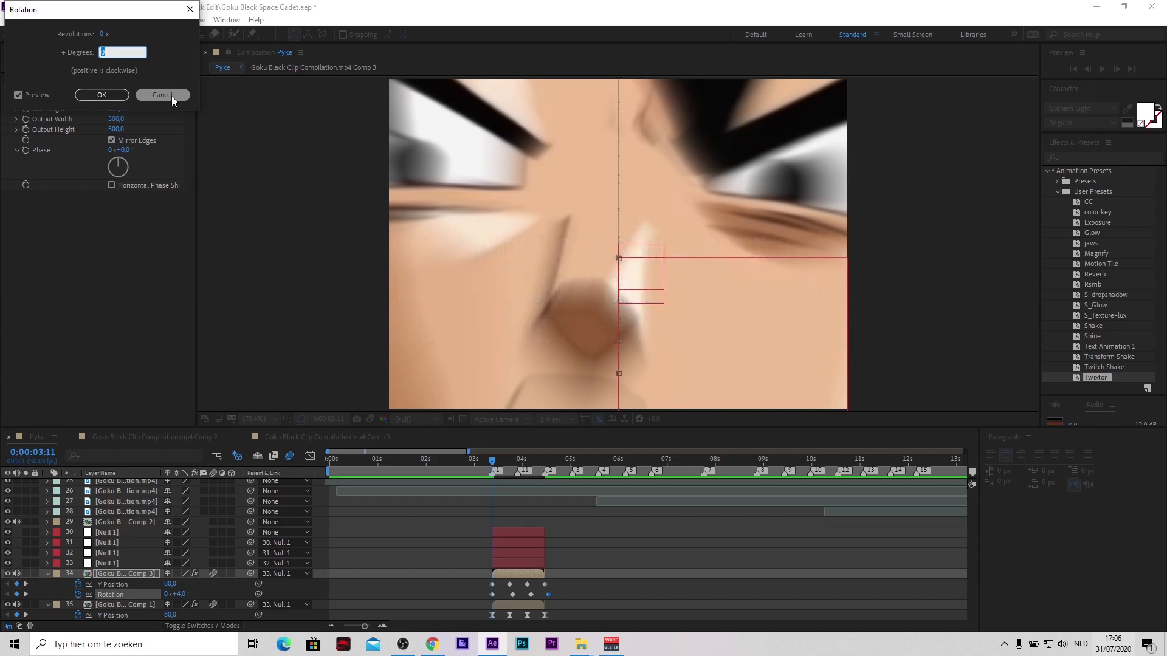
left_click(172, 97)
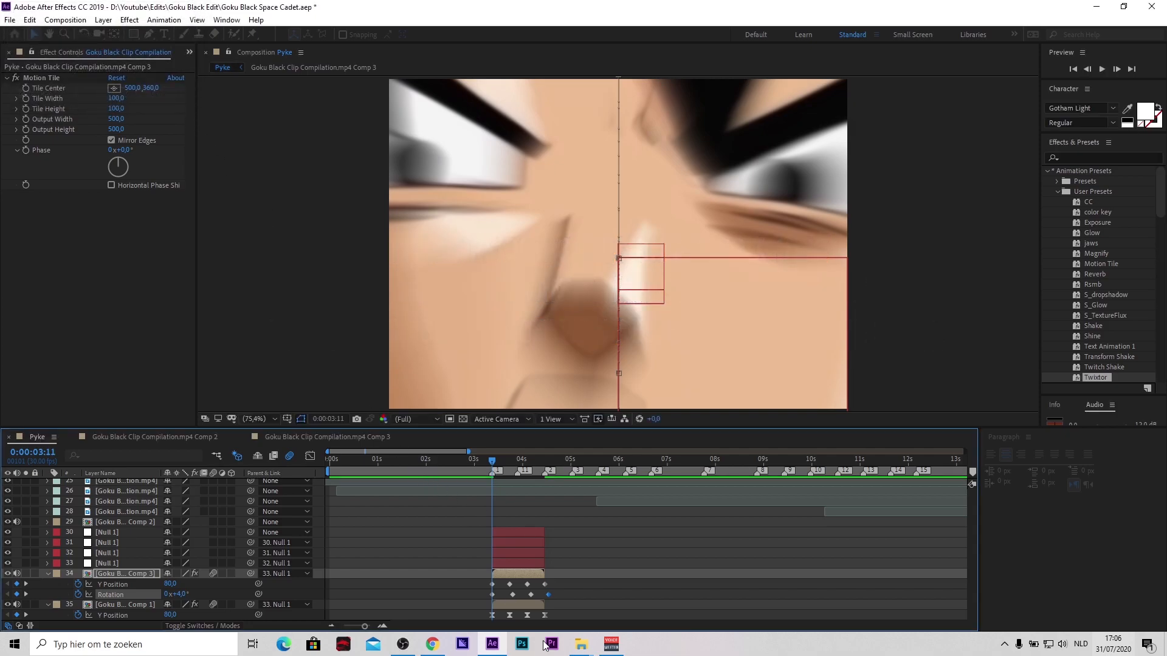
double_click(549, 596)
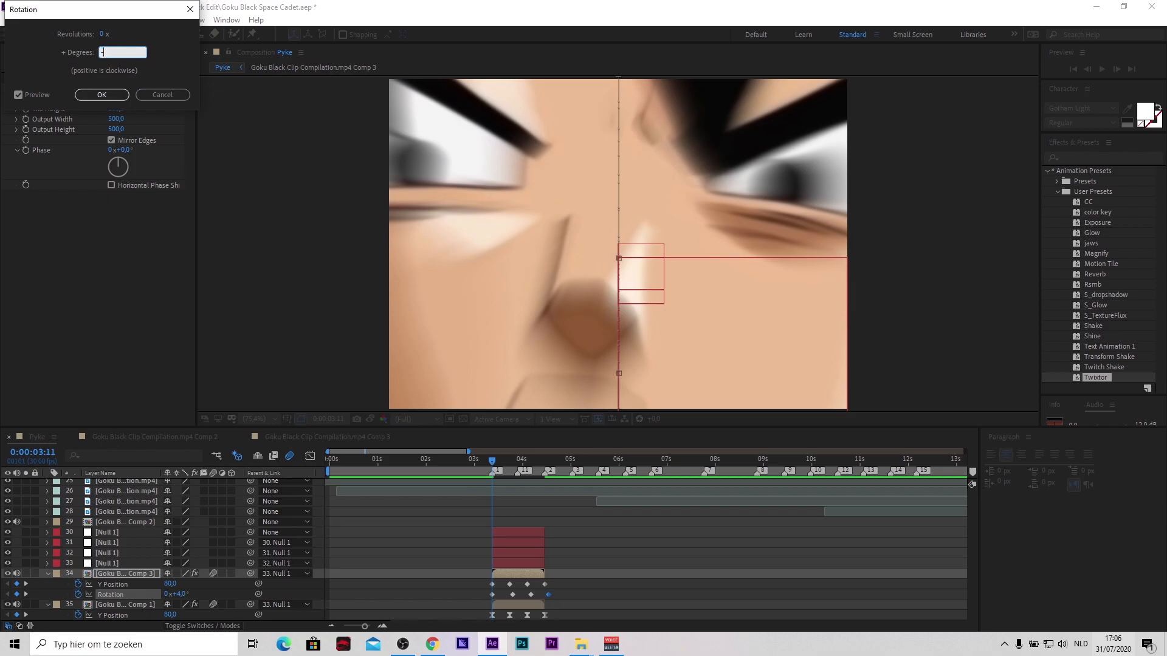
type("-")
key("Escape")
Realign the Comp 3 layer's last Y Position keyframe with the layer's end and give it a negative value.
left_click(547, 585)
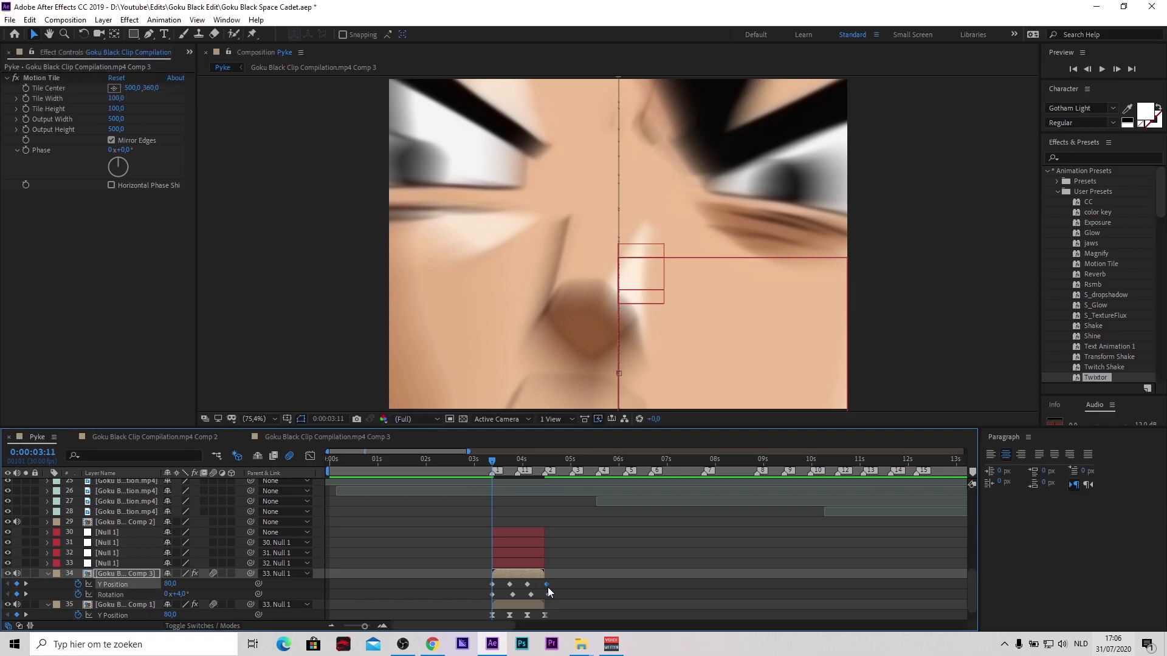
left_click_drag(546, 586, 545, 586)
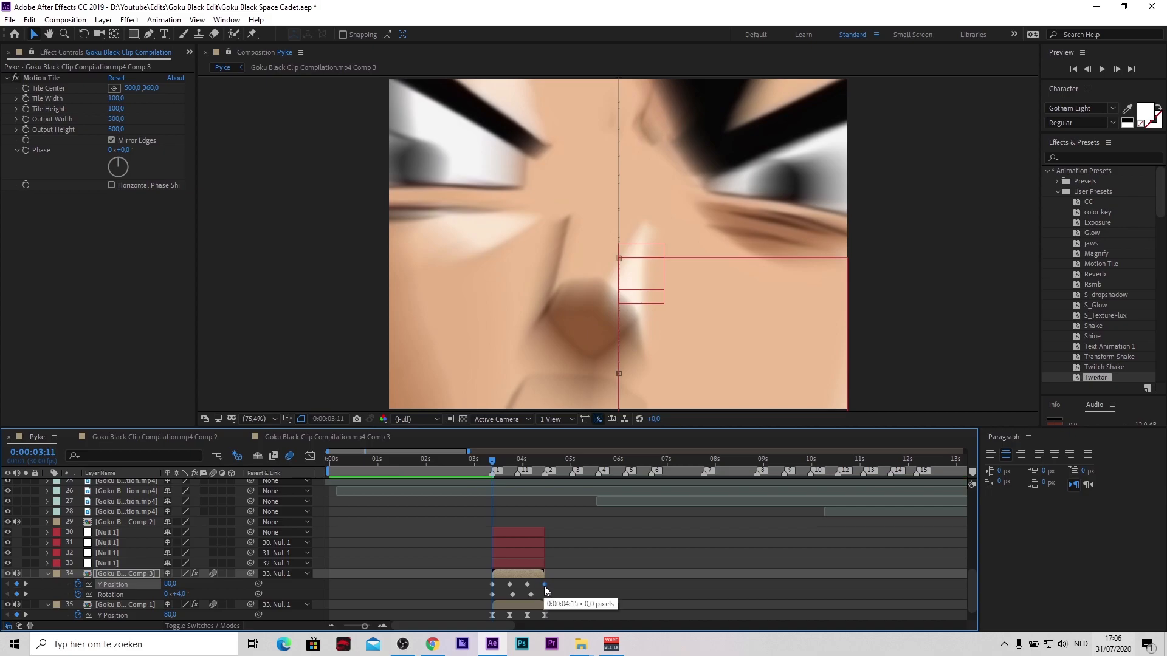
double_click(545, 585)
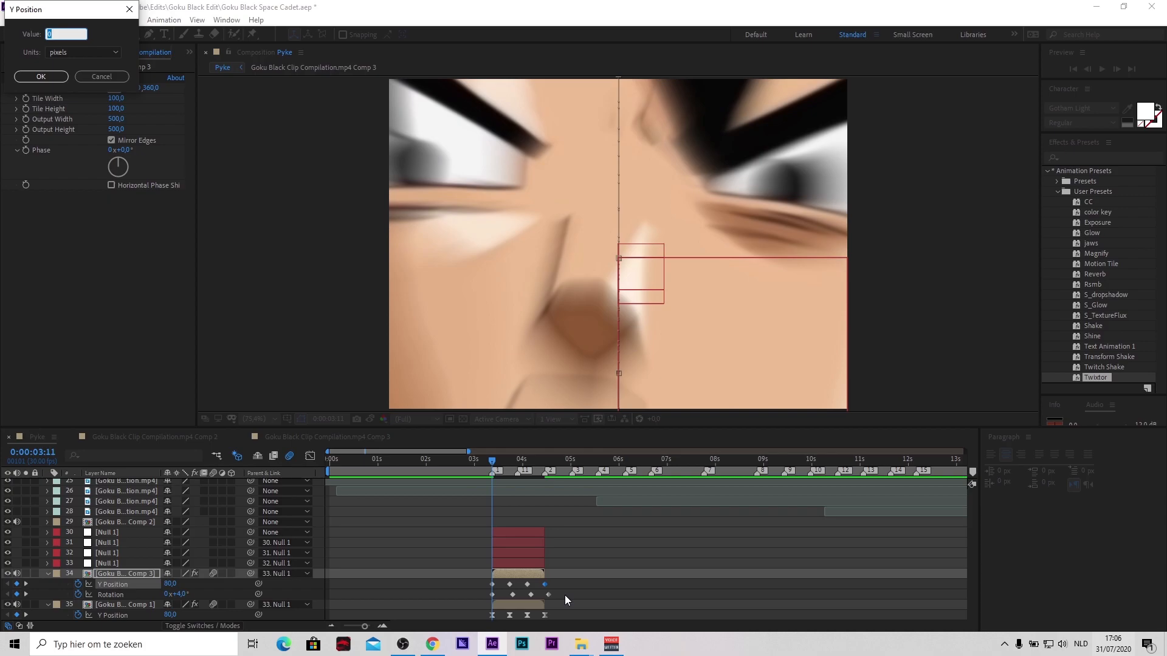
type("-80")
key("Return")
Apply Easy Ease to all Y Position and Rotation keyframes of the Comp 3 layer.
left_click_drag(494, 464, 530, 466)
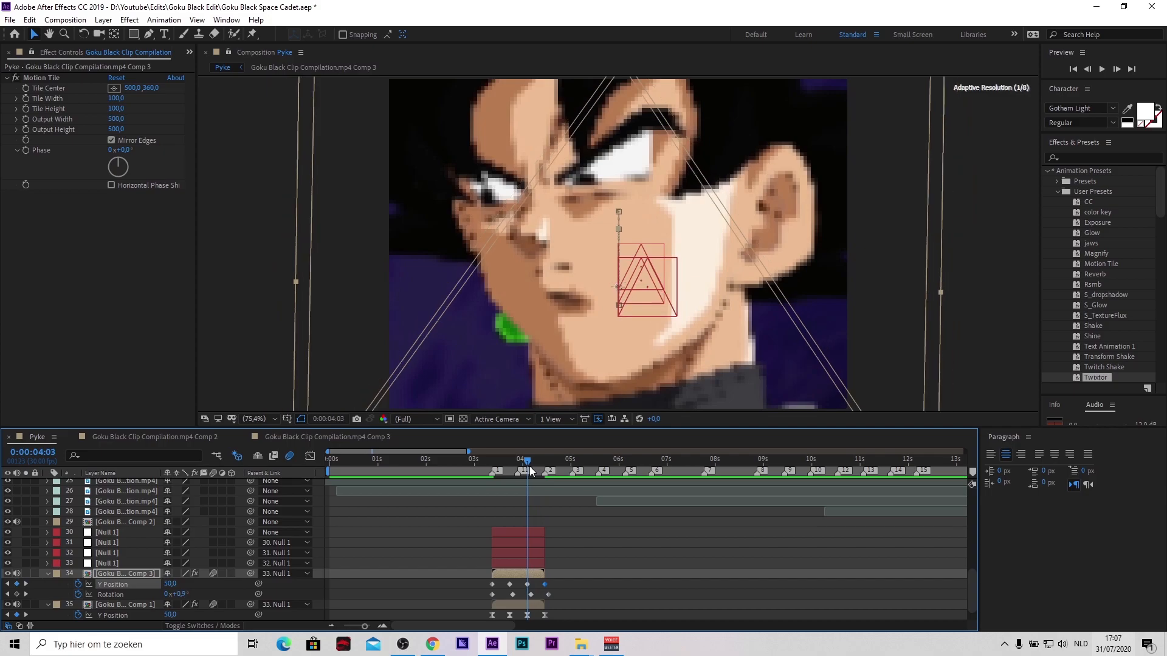
left_click_drag(473, 582, 581, 598)
key("F9")
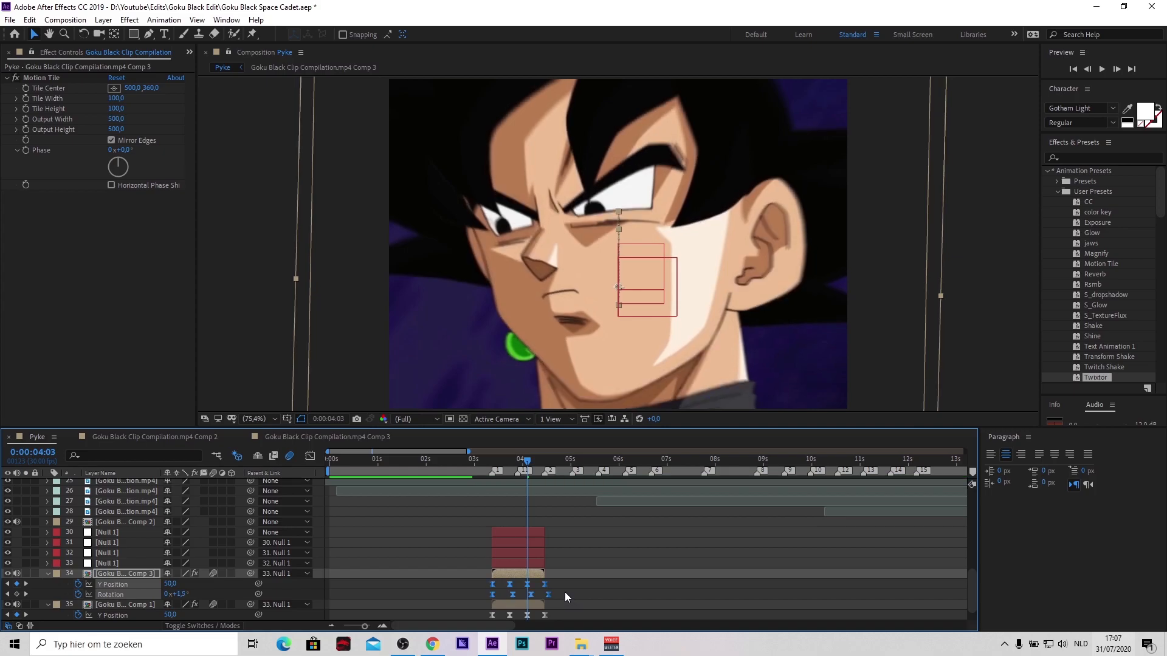
Play back the composition and scrub through the clip from about 0:00:03:11 to review the shake.
left_click_drag(483, 465, 328, 464)
key("space")
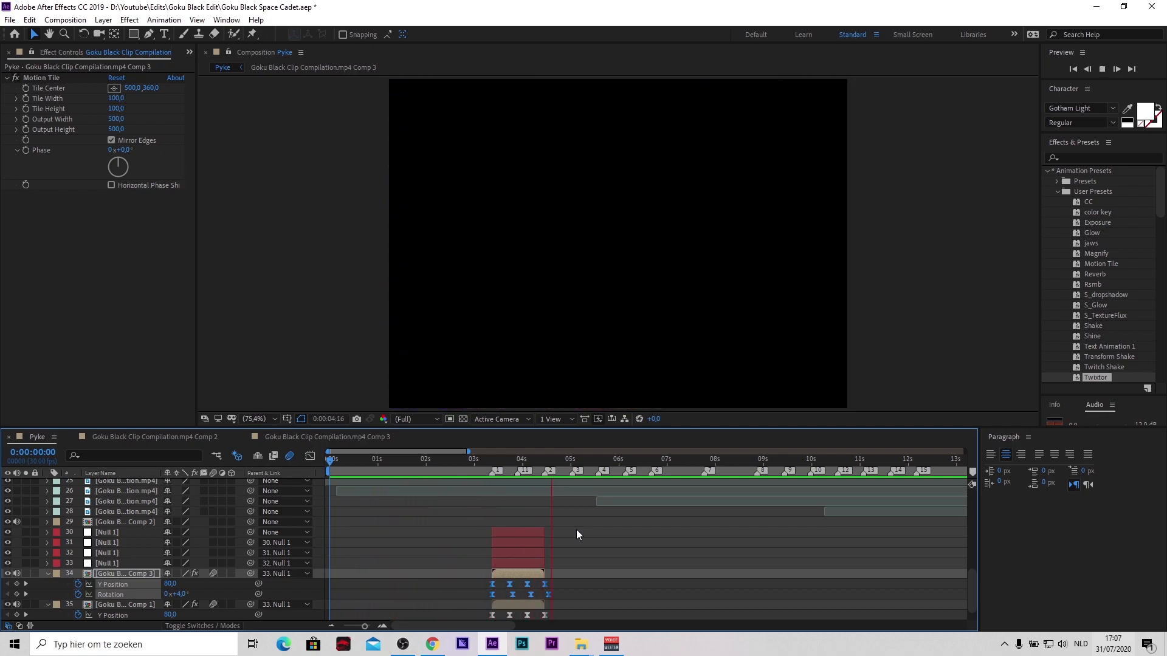
left_click(479, 467)
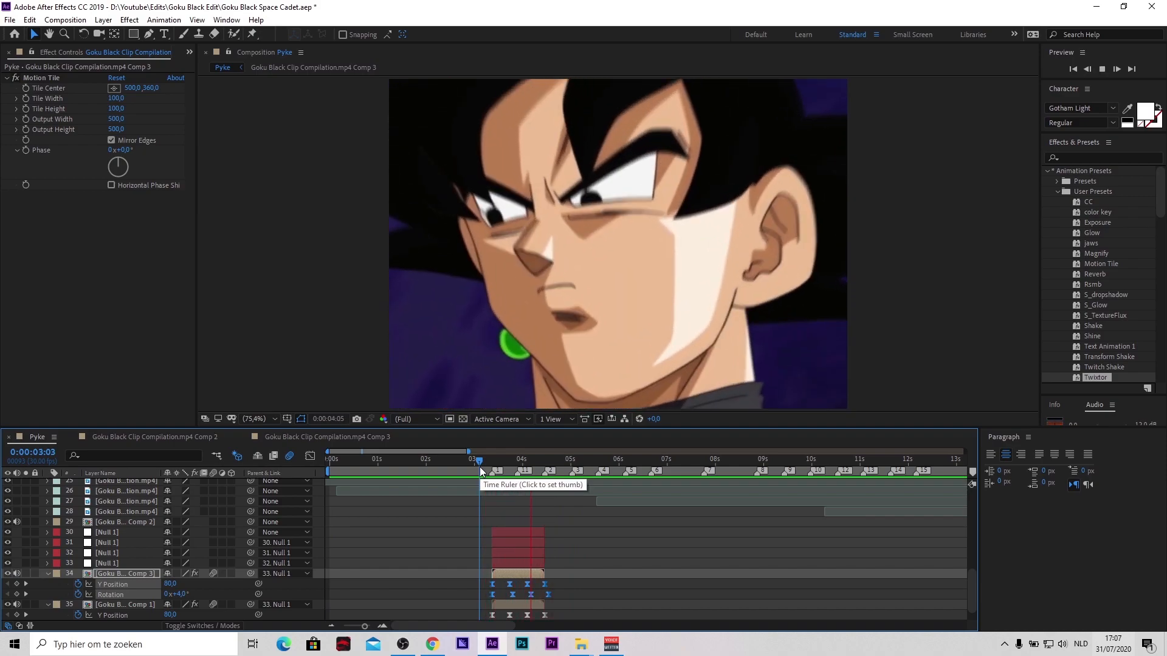
mouse_move(483, 468)
left_mouse_down()
mouse_move(548, 468)
mouse_move(491, 460)
left_mouse_up()
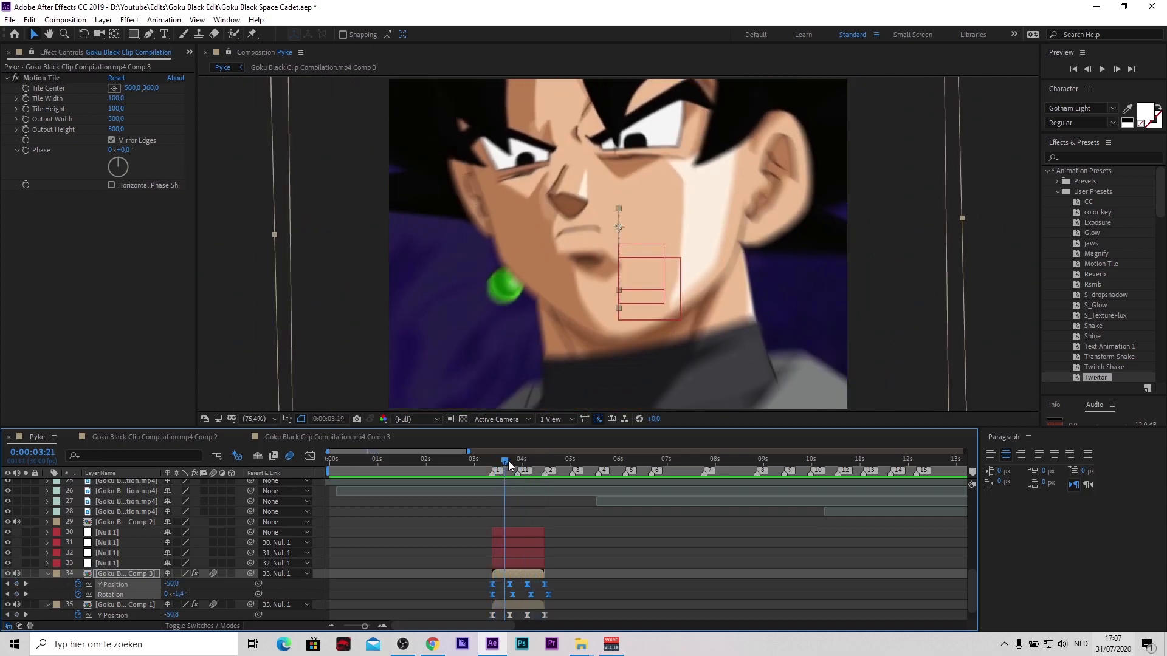